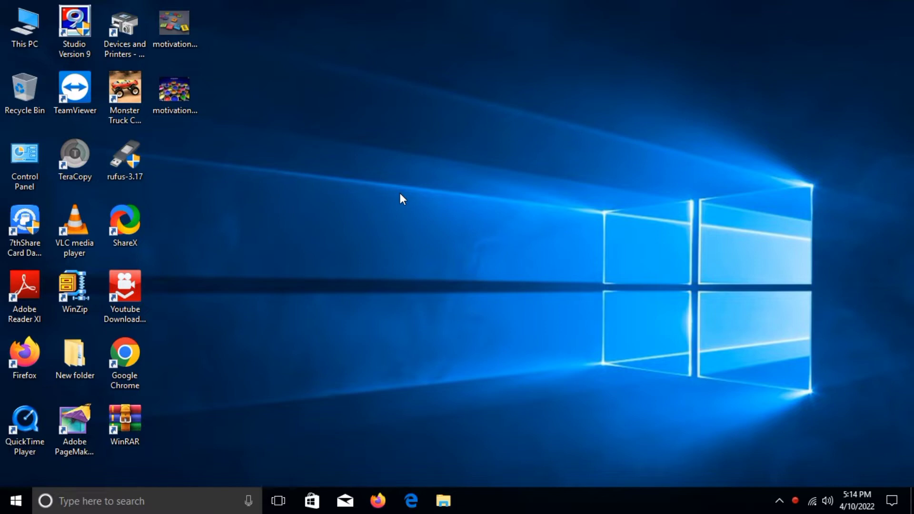
Show the Control Panel items as large icons and open Services from Administrative Tools.
double_click(24, 158)
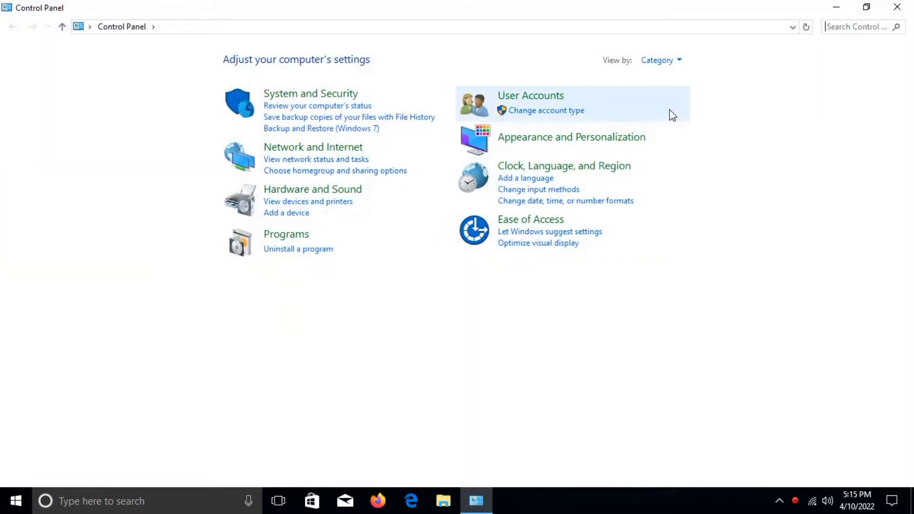
click(660, 67)
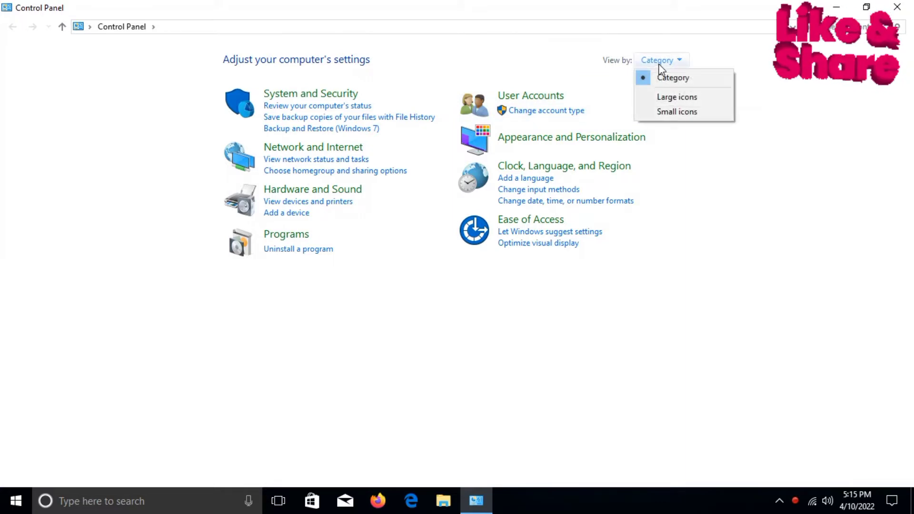
click(678, 98)
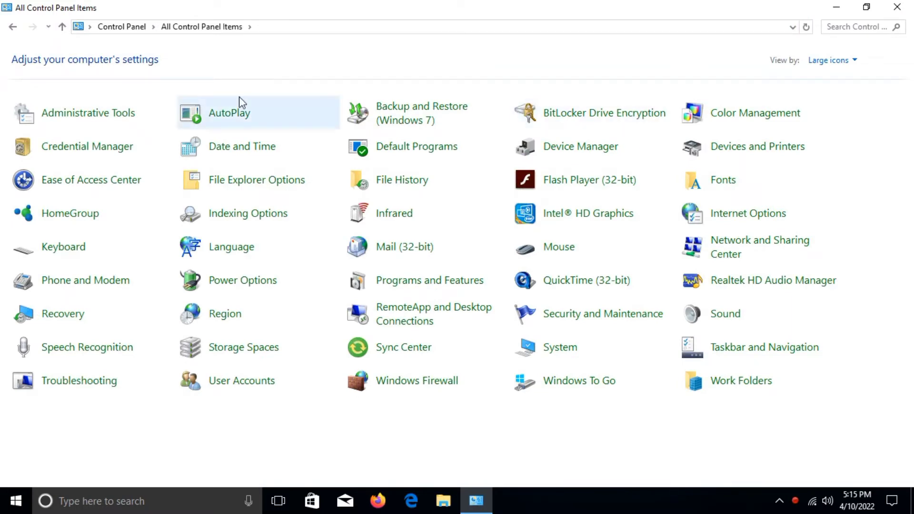
click(104, 116)
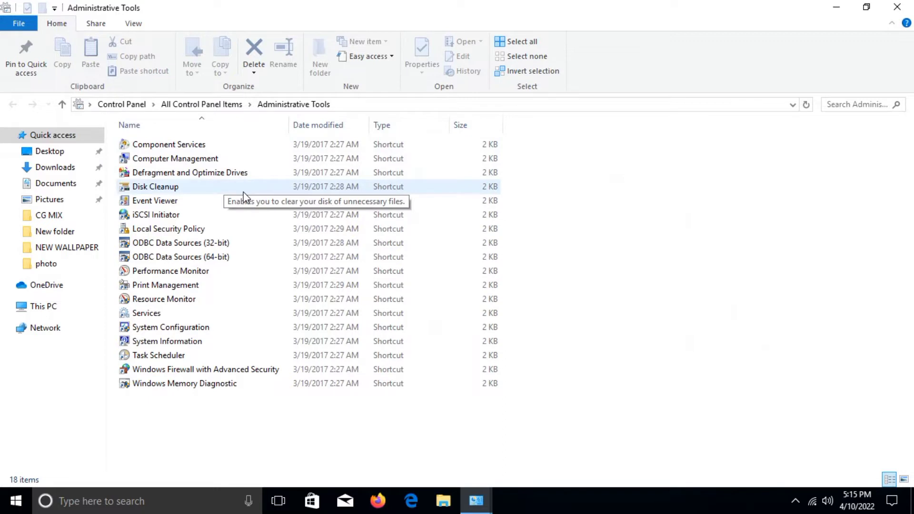
click(158, 317)
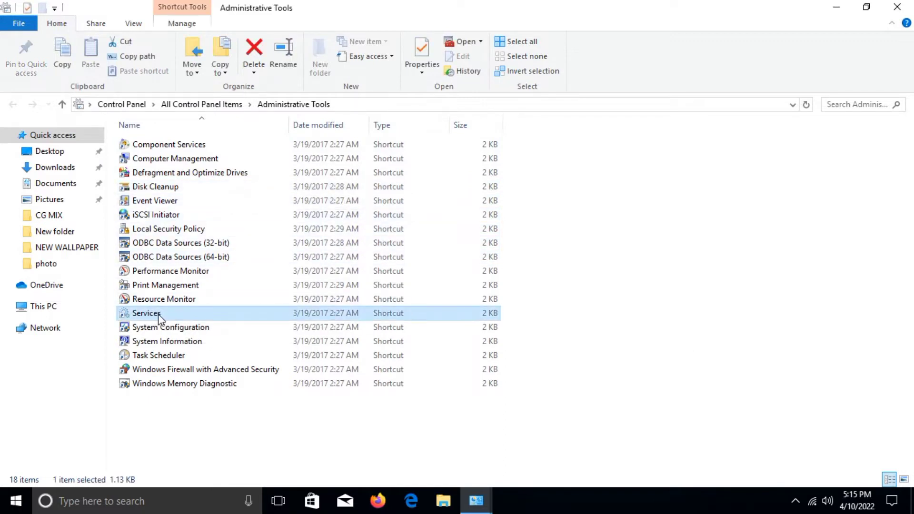
double_click(152, 315)
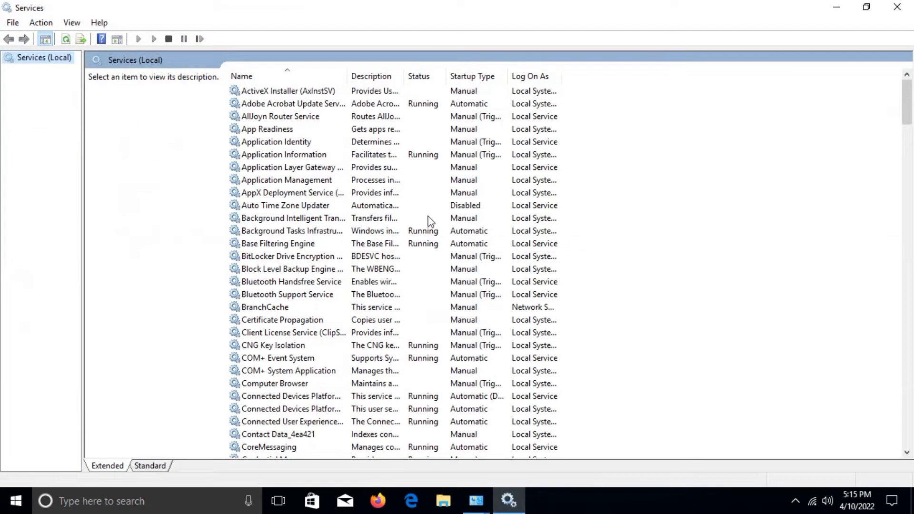
Find the Windows Update service in the services list and open its properties.
click(480, 209)
scroll(484, 213, down, 6)
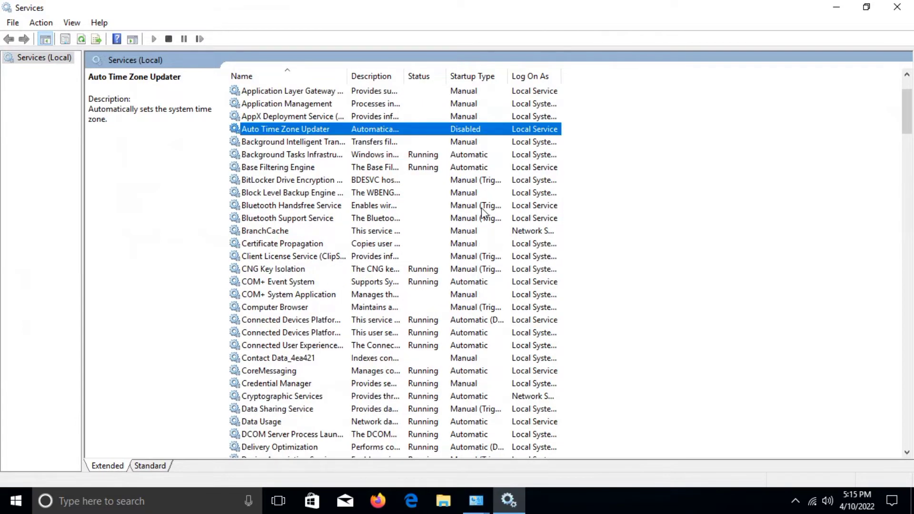
scroll(485, 213, down, 14)
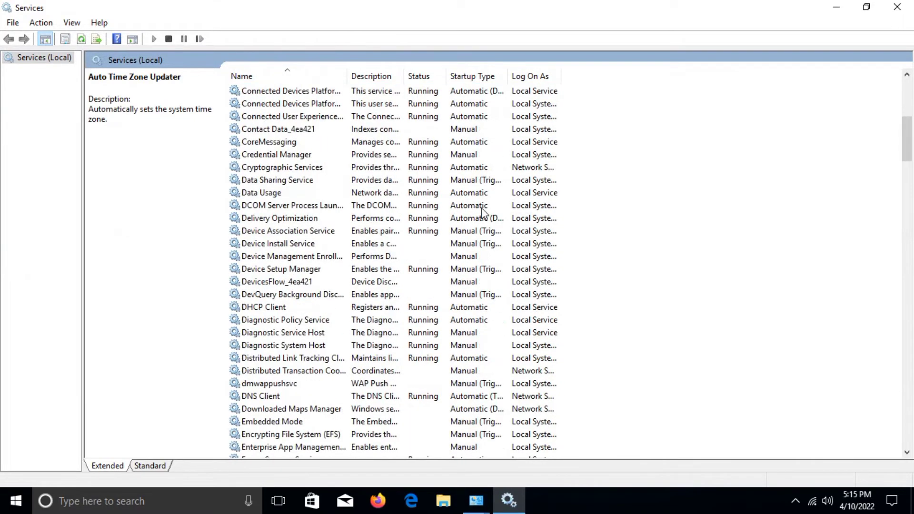
scroll(484, 213, down, 20)
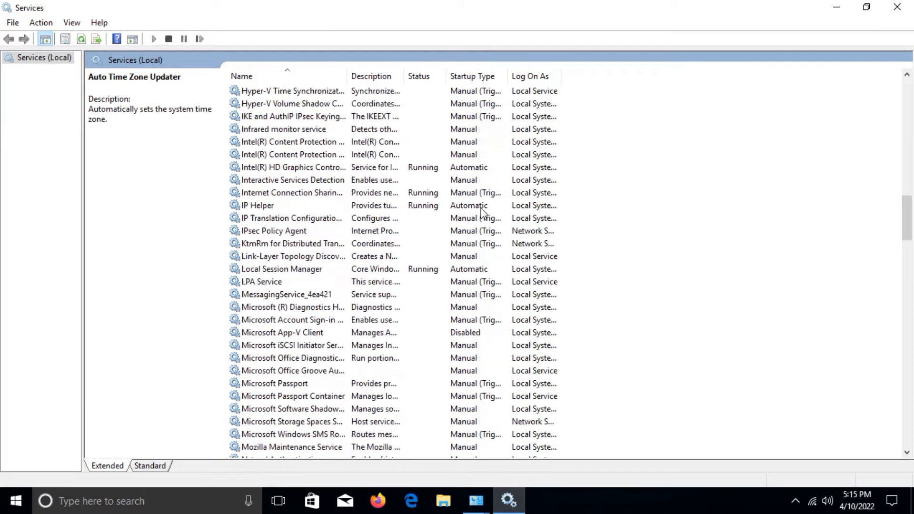
scroll(485, 213, down, 16)
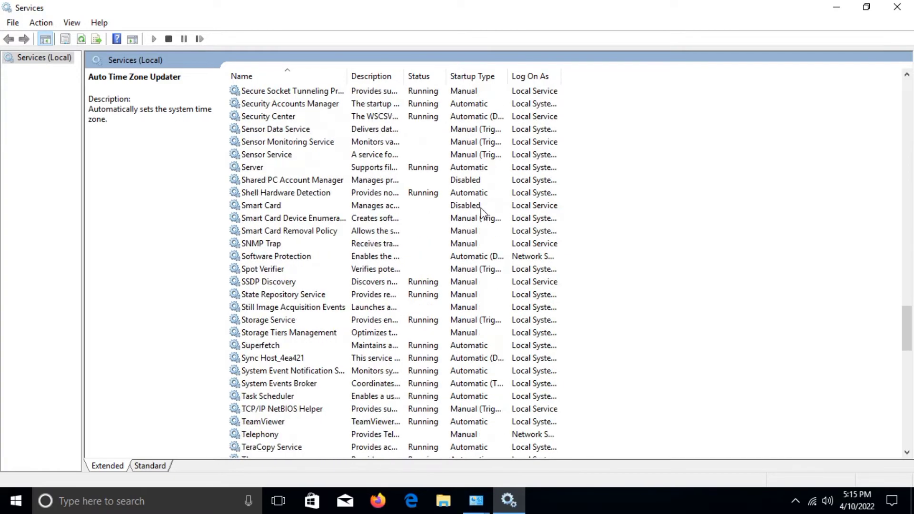
scroll(483, 212, down, 9)
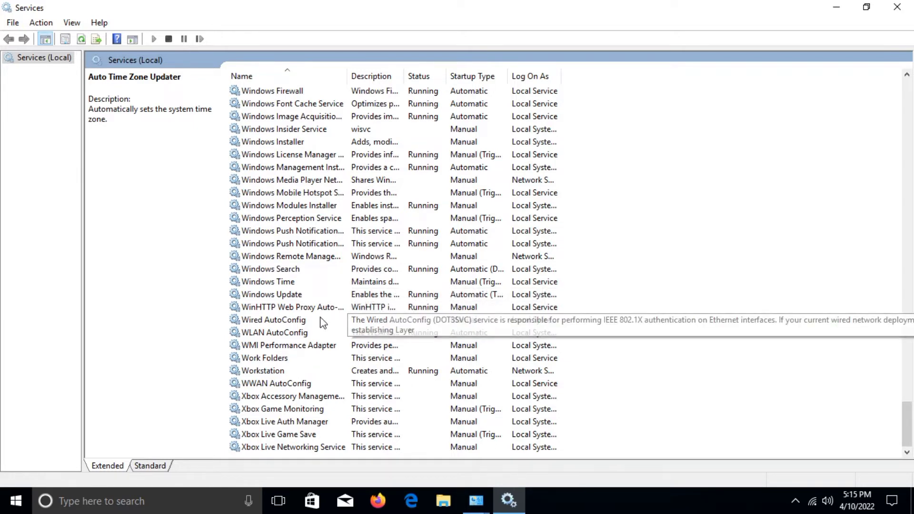
double_click(274, 295)
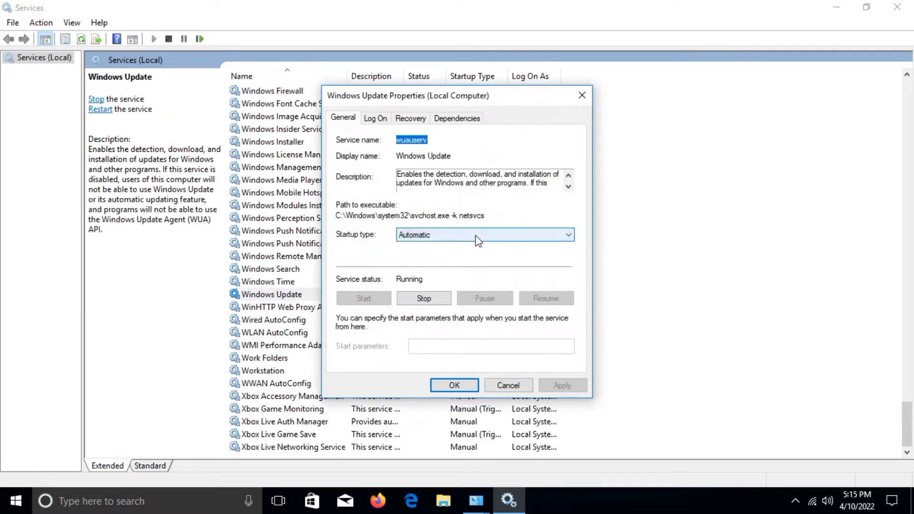
Set the Windows Update startup type to Disabled and stop the service, applying the change and closing all open windows.
click(511, 238)
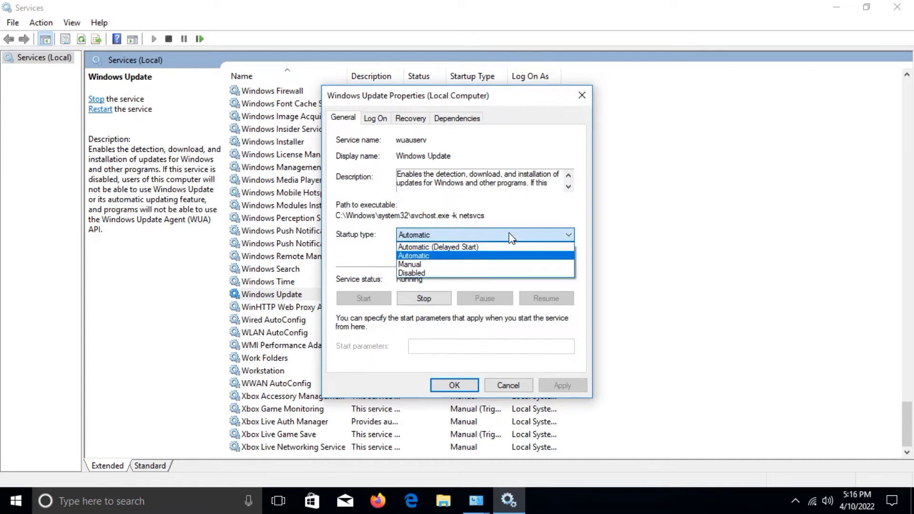
click(486, 272)
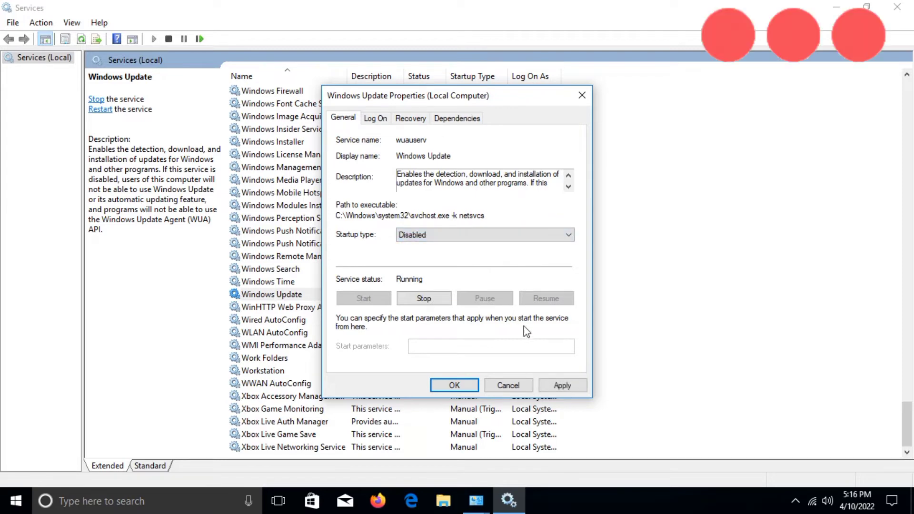
click(423, 300)
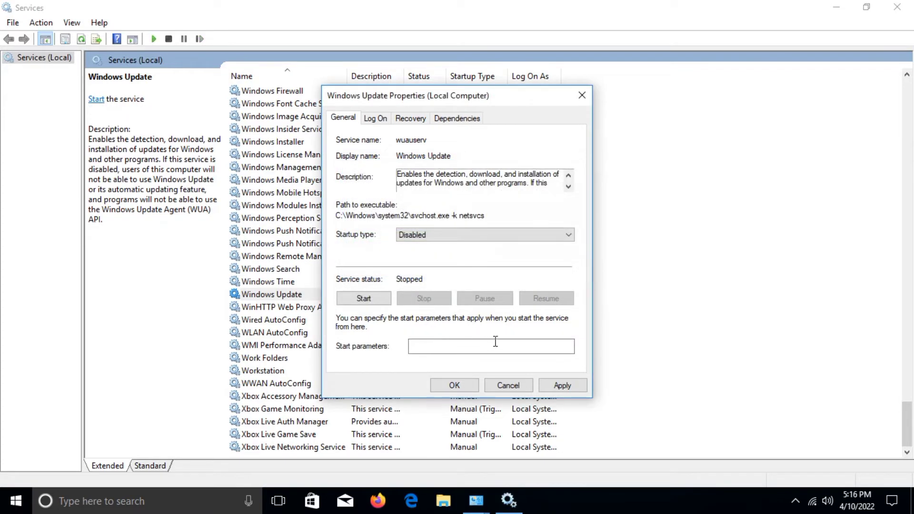
click(567, 386)
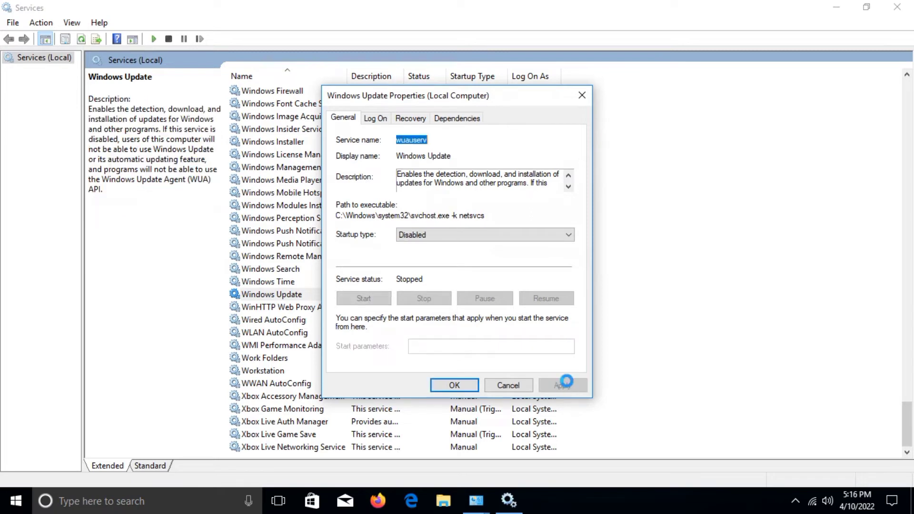
click(469, 387)
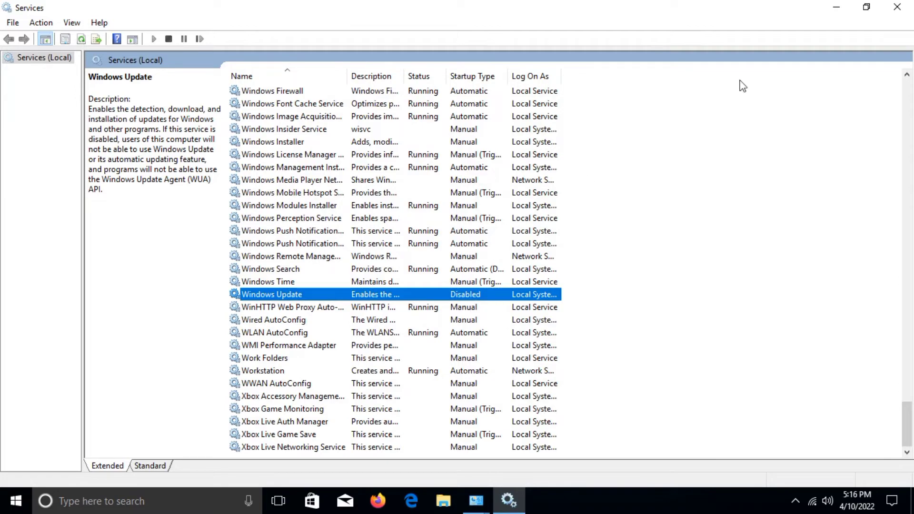
click(909, 9)
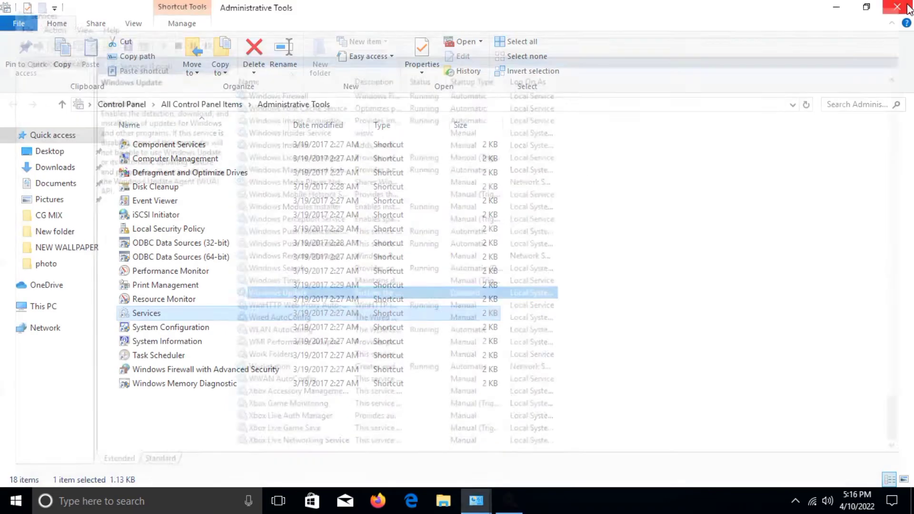
click(909, 10)
click(909, 9)
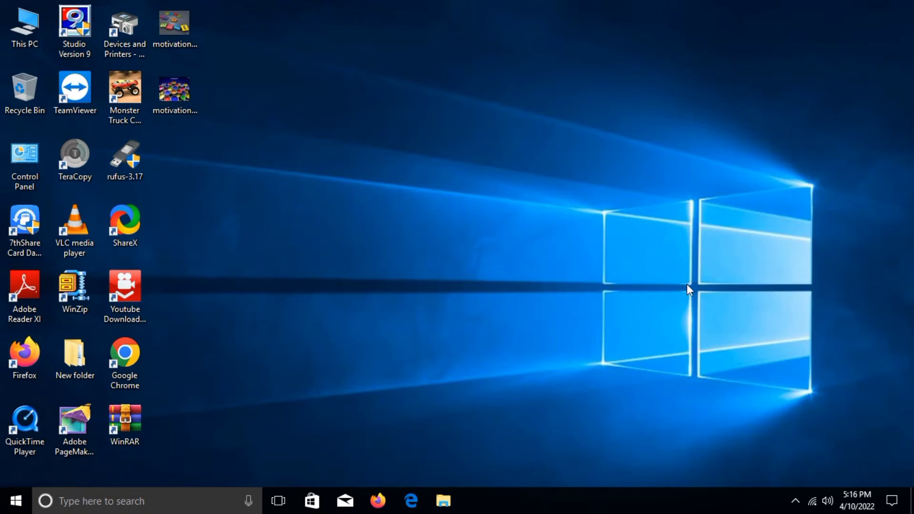
Set the connected realme C3 Wi-Fi network as a metered connection in its properties, and close Settings.
click(812, 502)
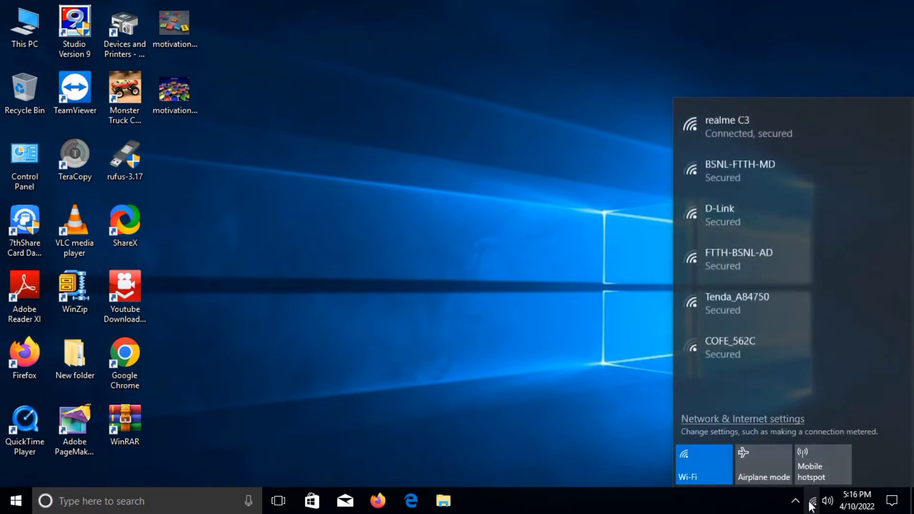
click(773, 129)
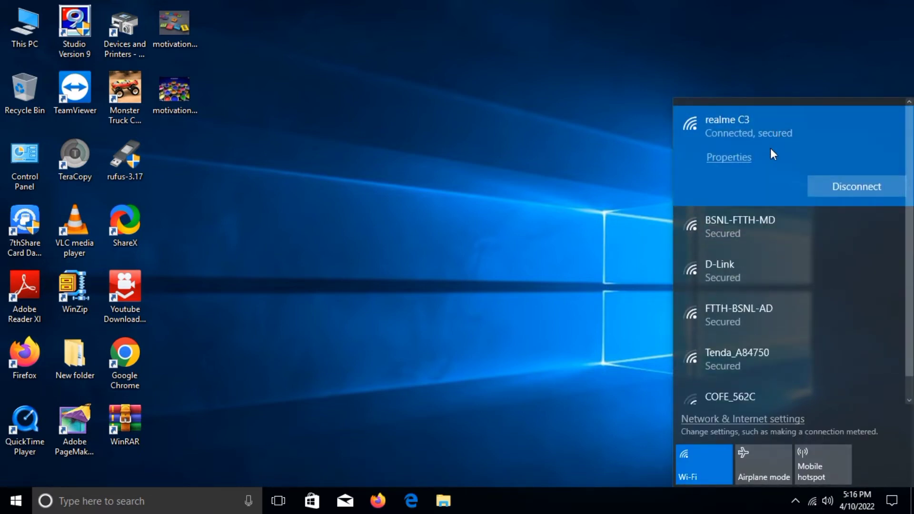
click(740, 165)
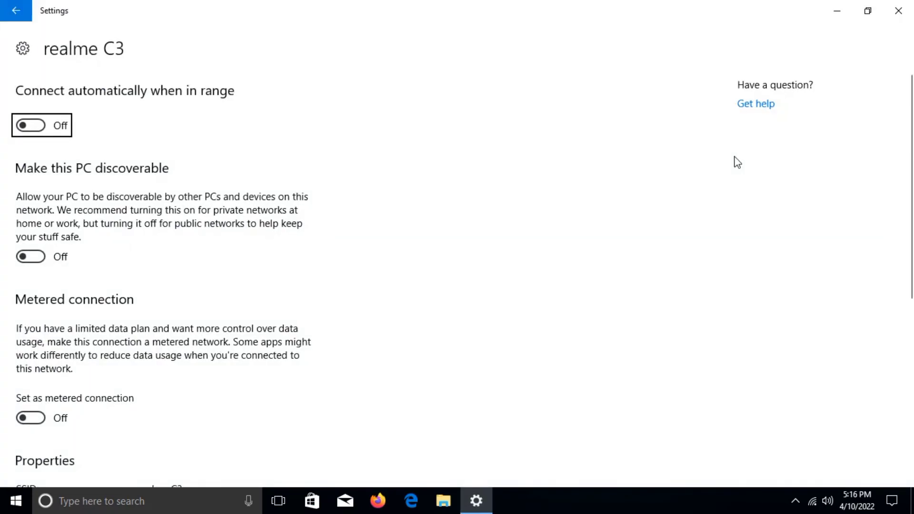
scroll(737, 162, down, 3)
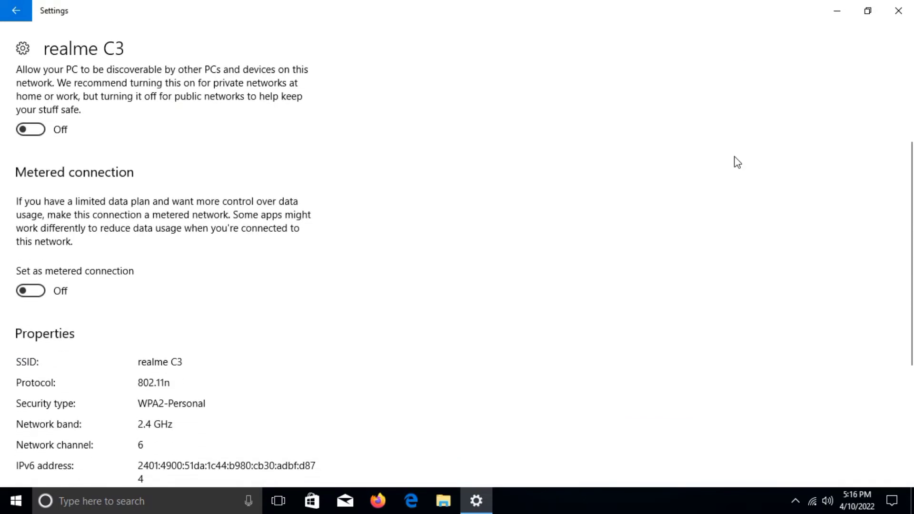
scroll(737, 162, down, 2)
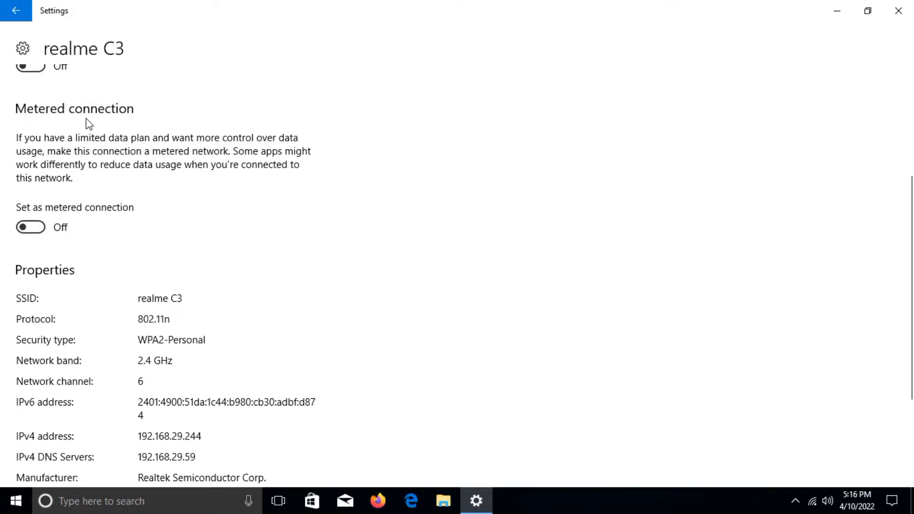
click(34, 232)
click(898, 14)
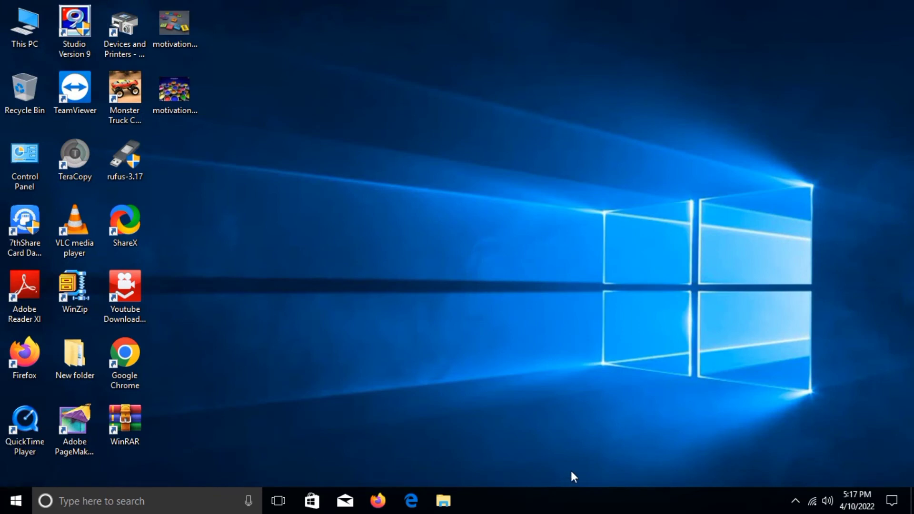
Disable Microsoft OneDrive as a startup program in the detailed view of Task Manager, and close Task Manager.
right_click(547, 503)
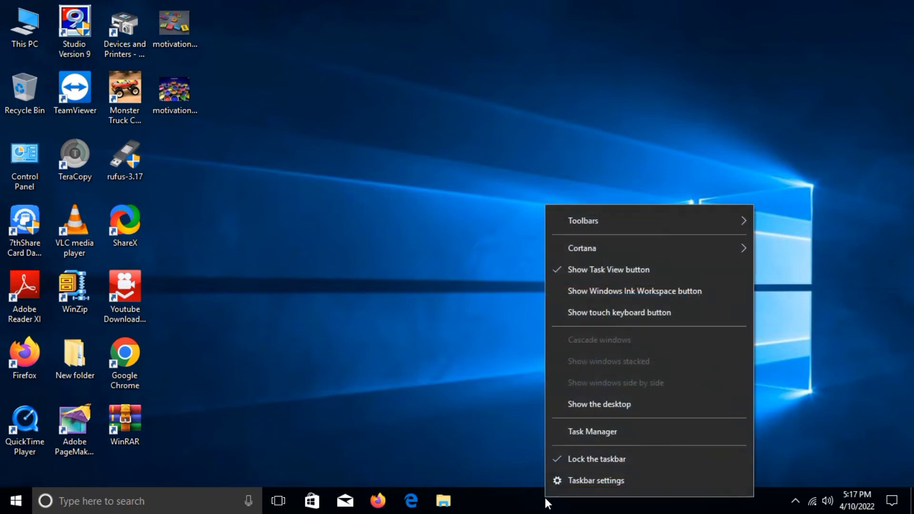
click(607, 433)
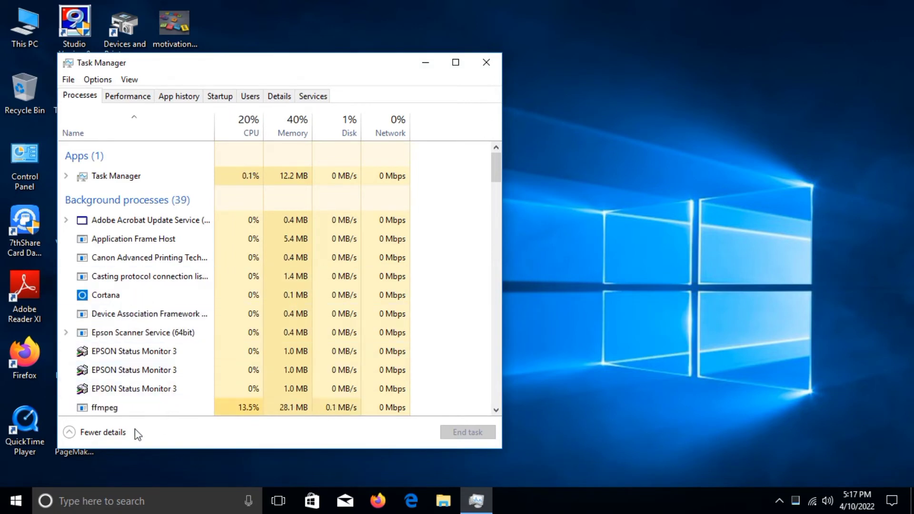
click(105, 433)
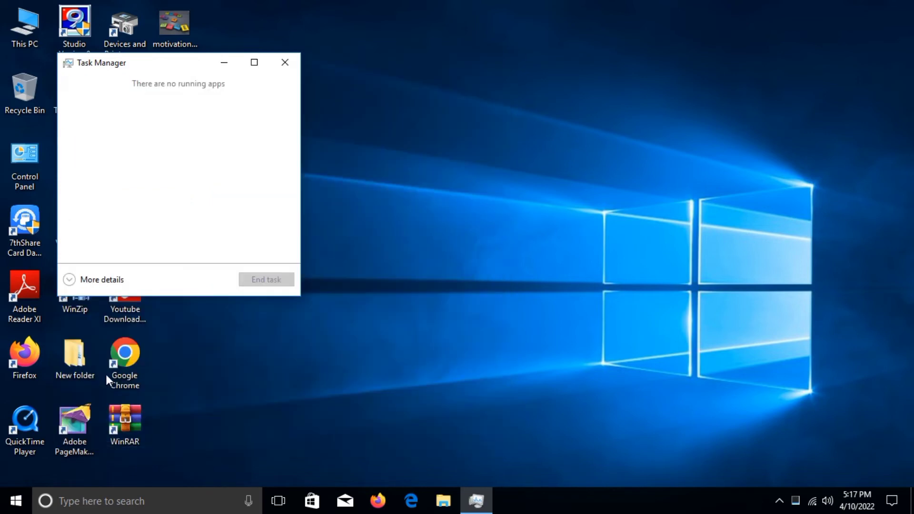
click(116, 286)
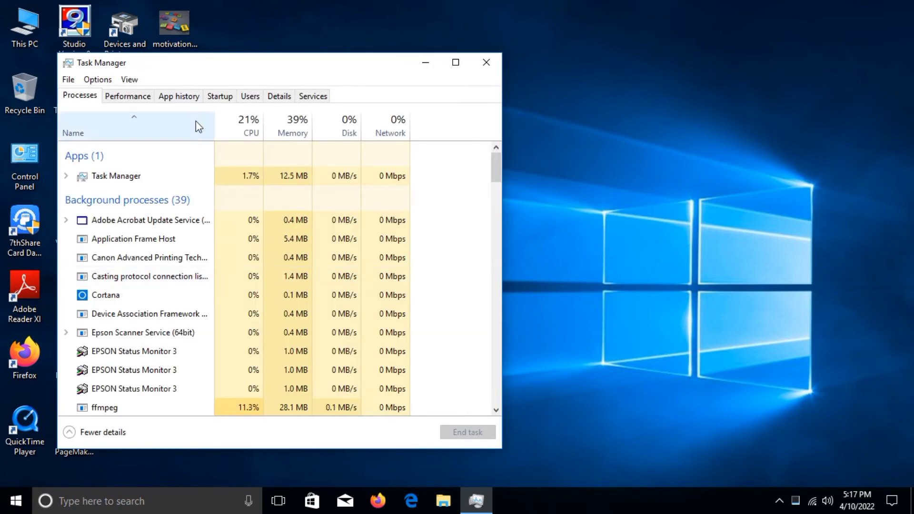
click(218, 100)
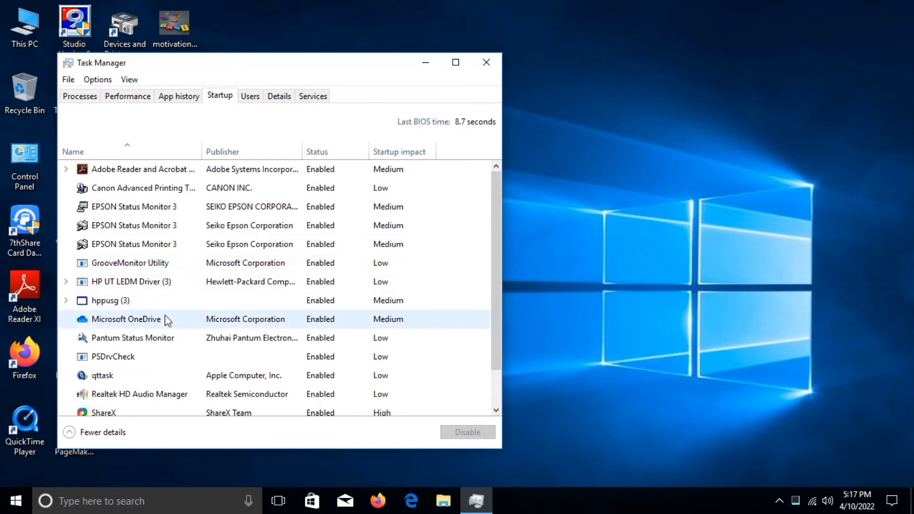
click(139, 326)
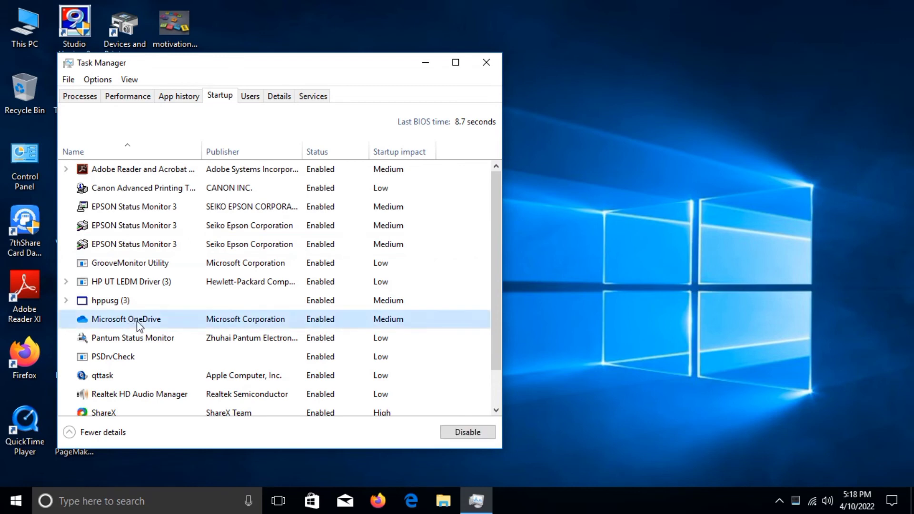
click(464, 436)
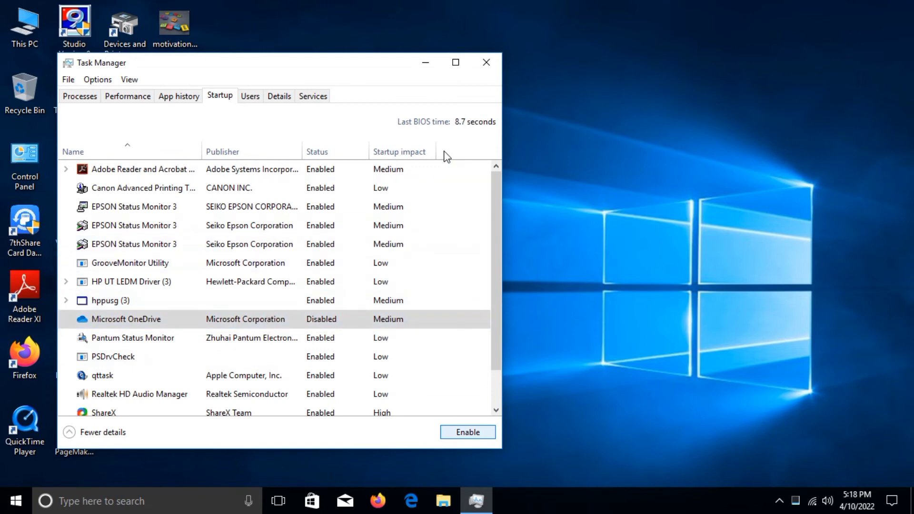
click(485, 67)
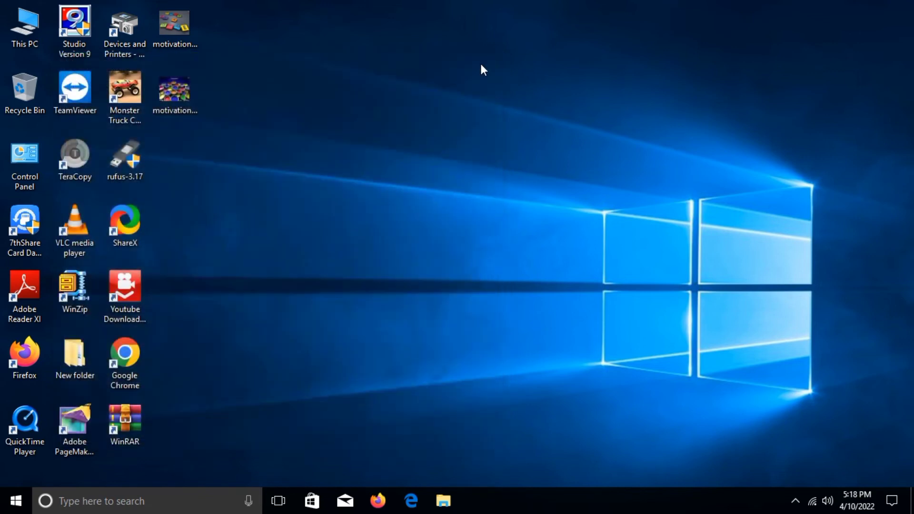